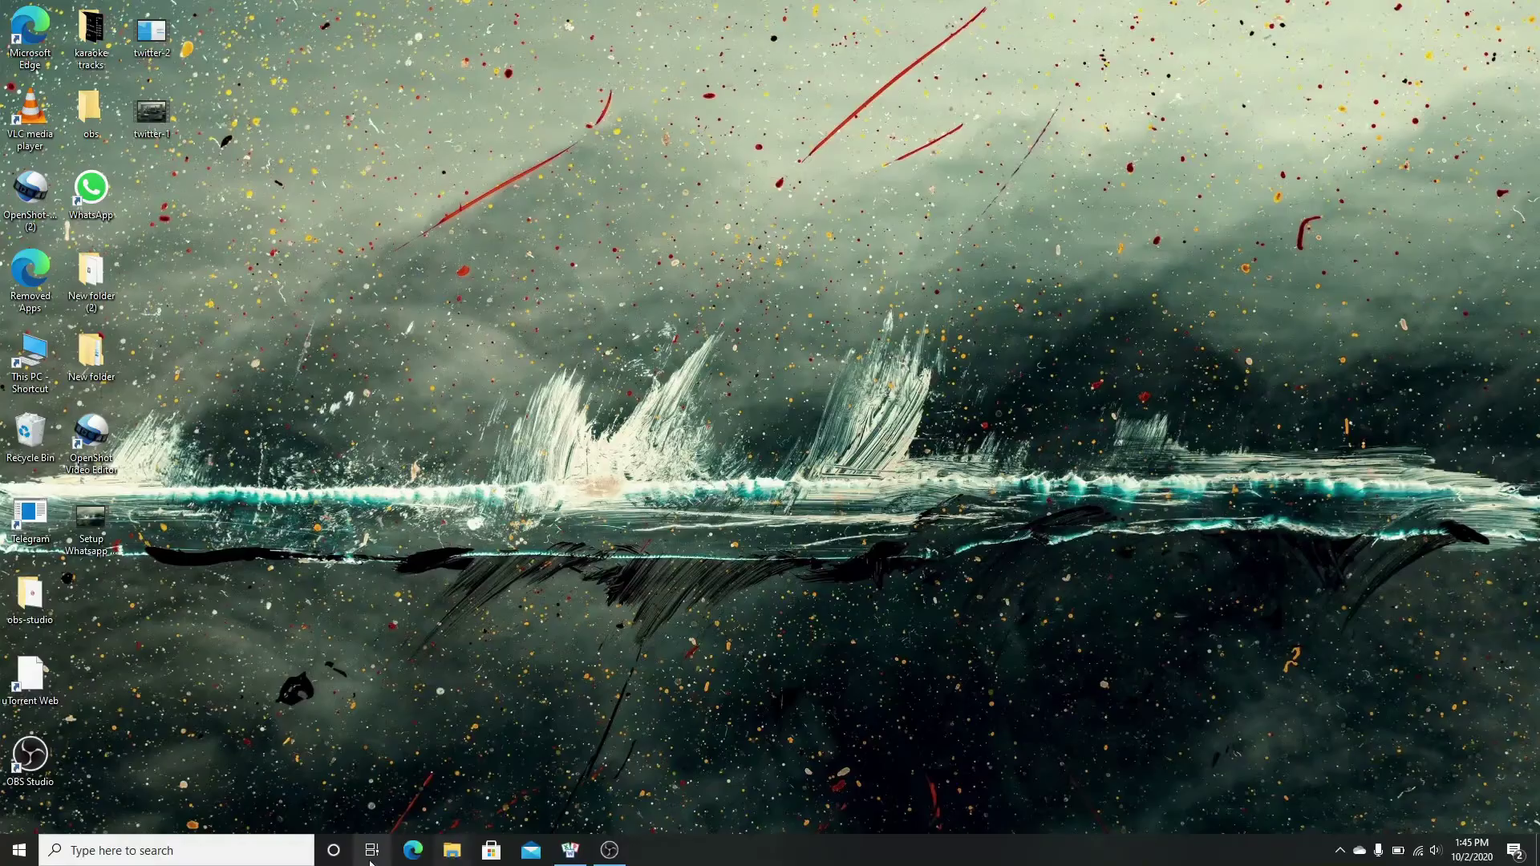
# - Launch Edge and go to the suggested yahoo.co.uk address
pyautogui.click(406, 853)
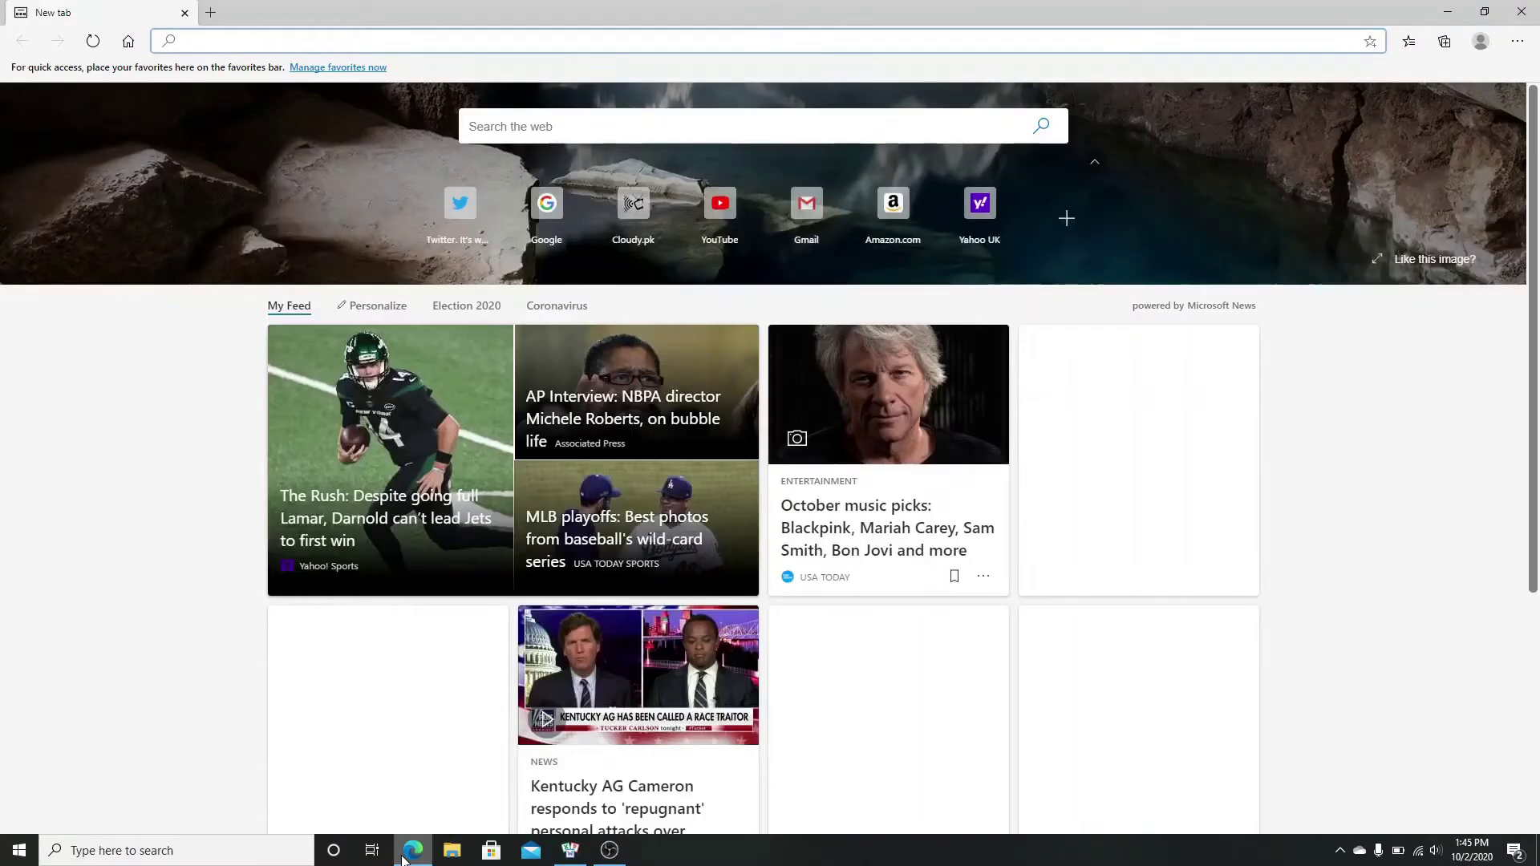
pyautogui.write('ya')
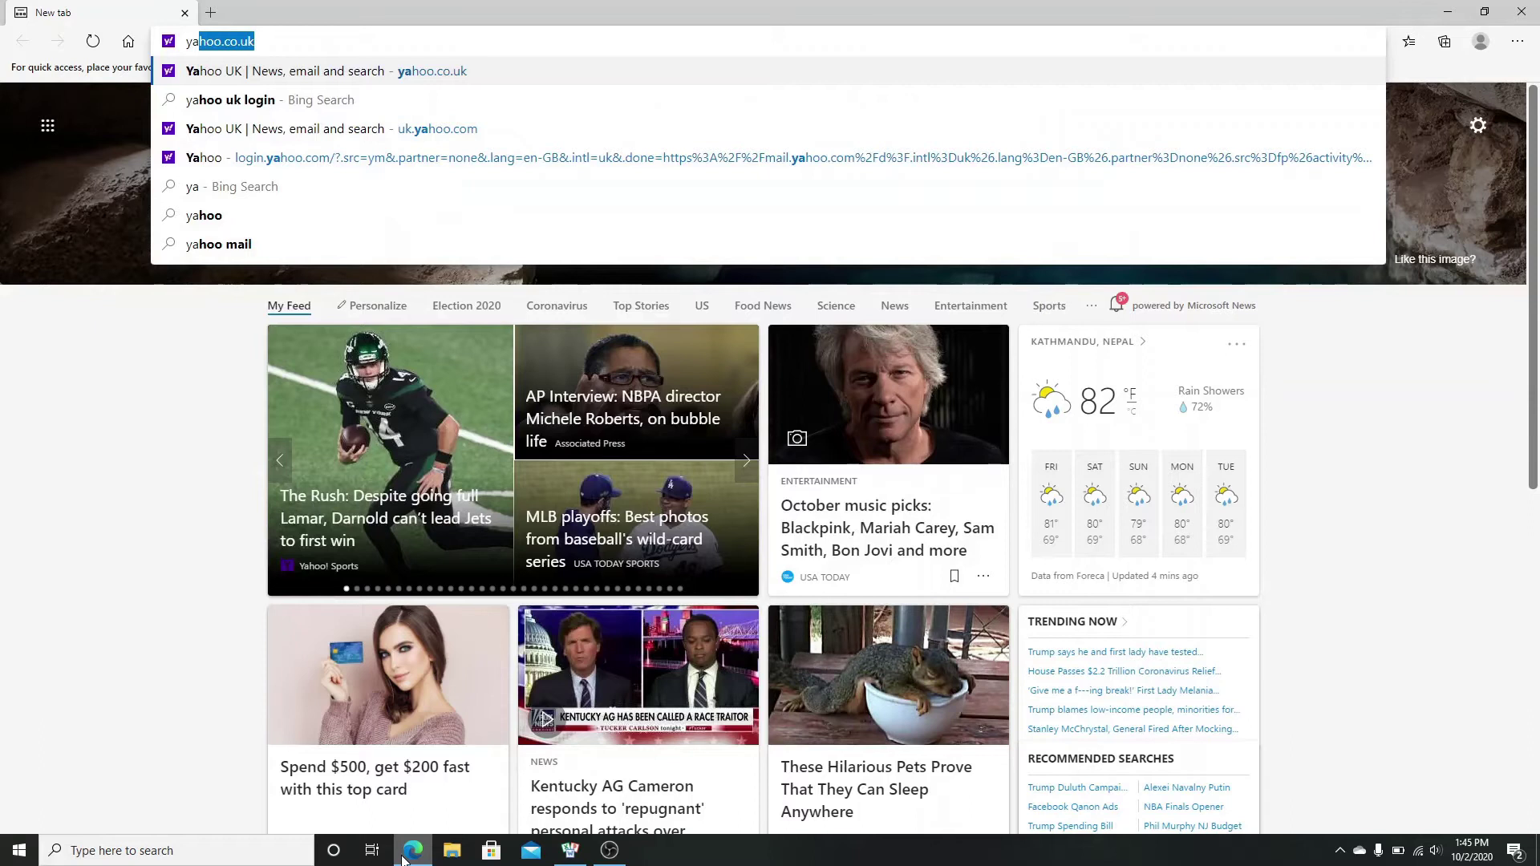
pyautogui.press('Return')
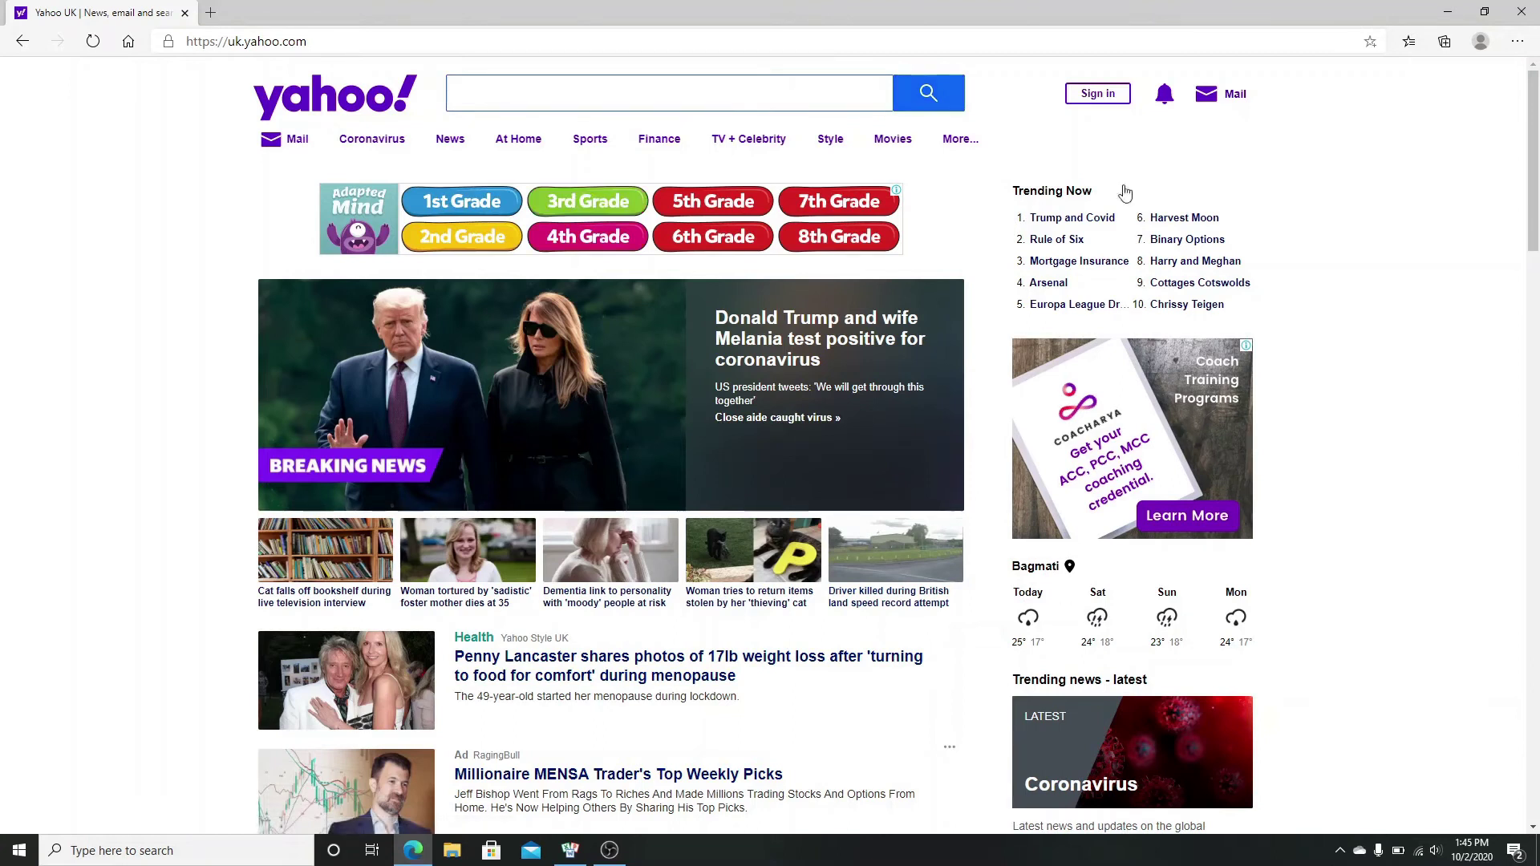
# - Open Yahoo Mail sign-in and submit the saved account username
pyautogui.click(1216, 96)
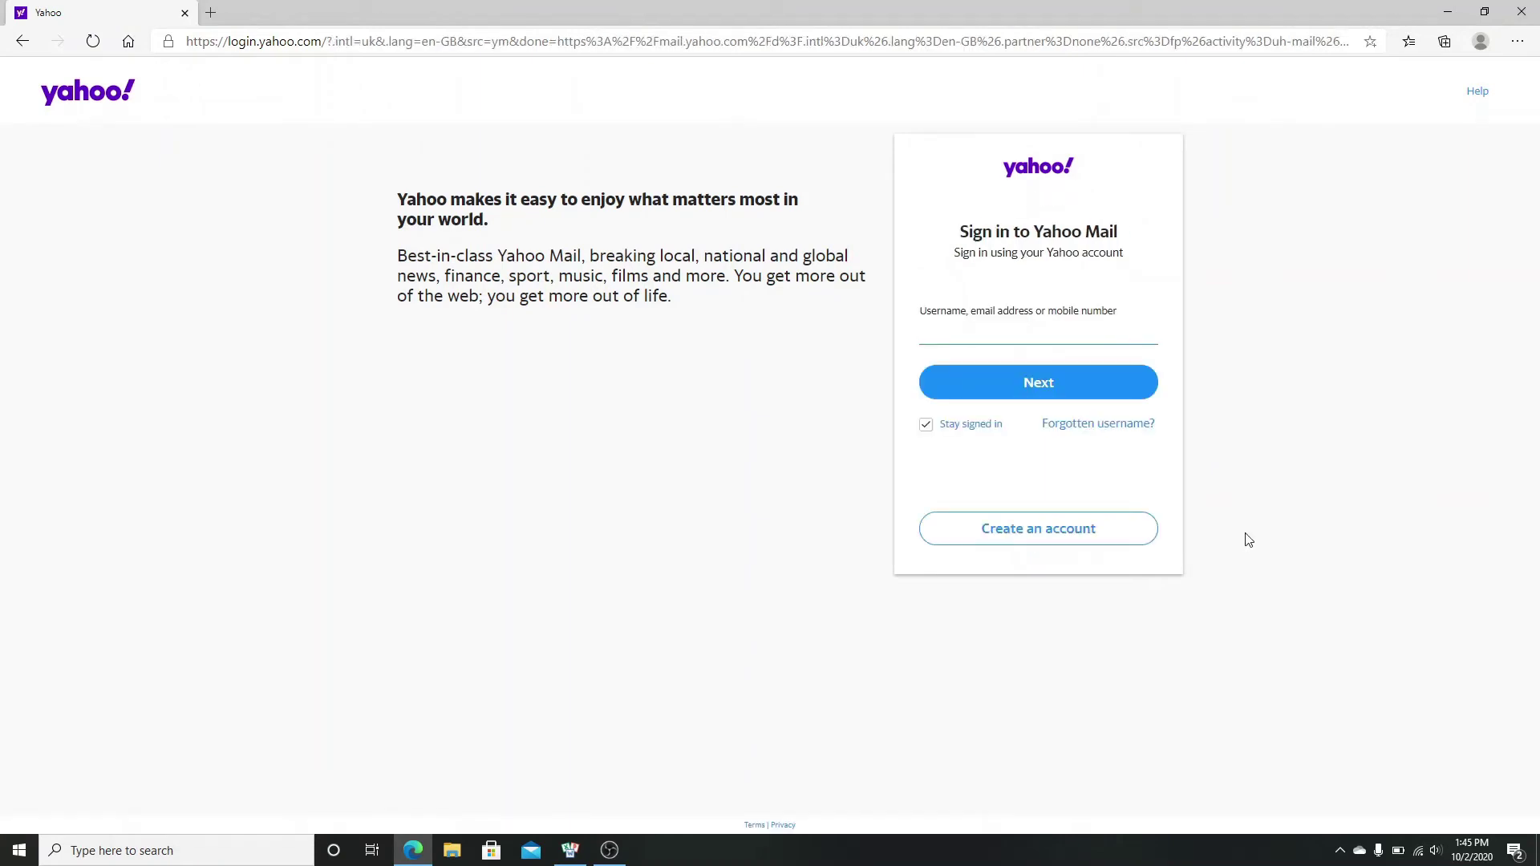
pyautogui.click(1038, 335)
pyautogui.click(1006, 455)
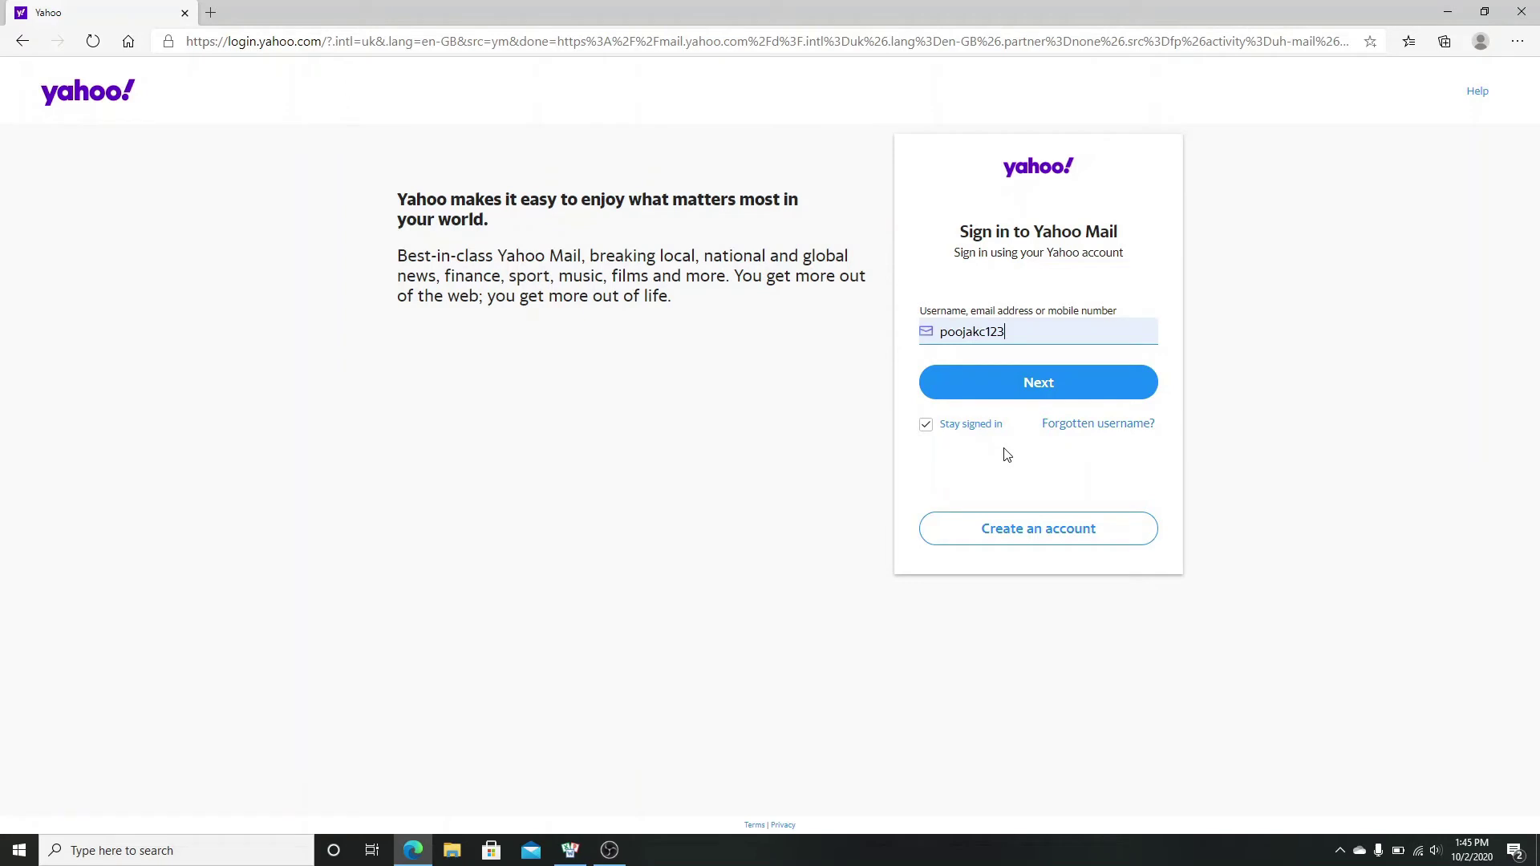
pyautogui.press('Return')
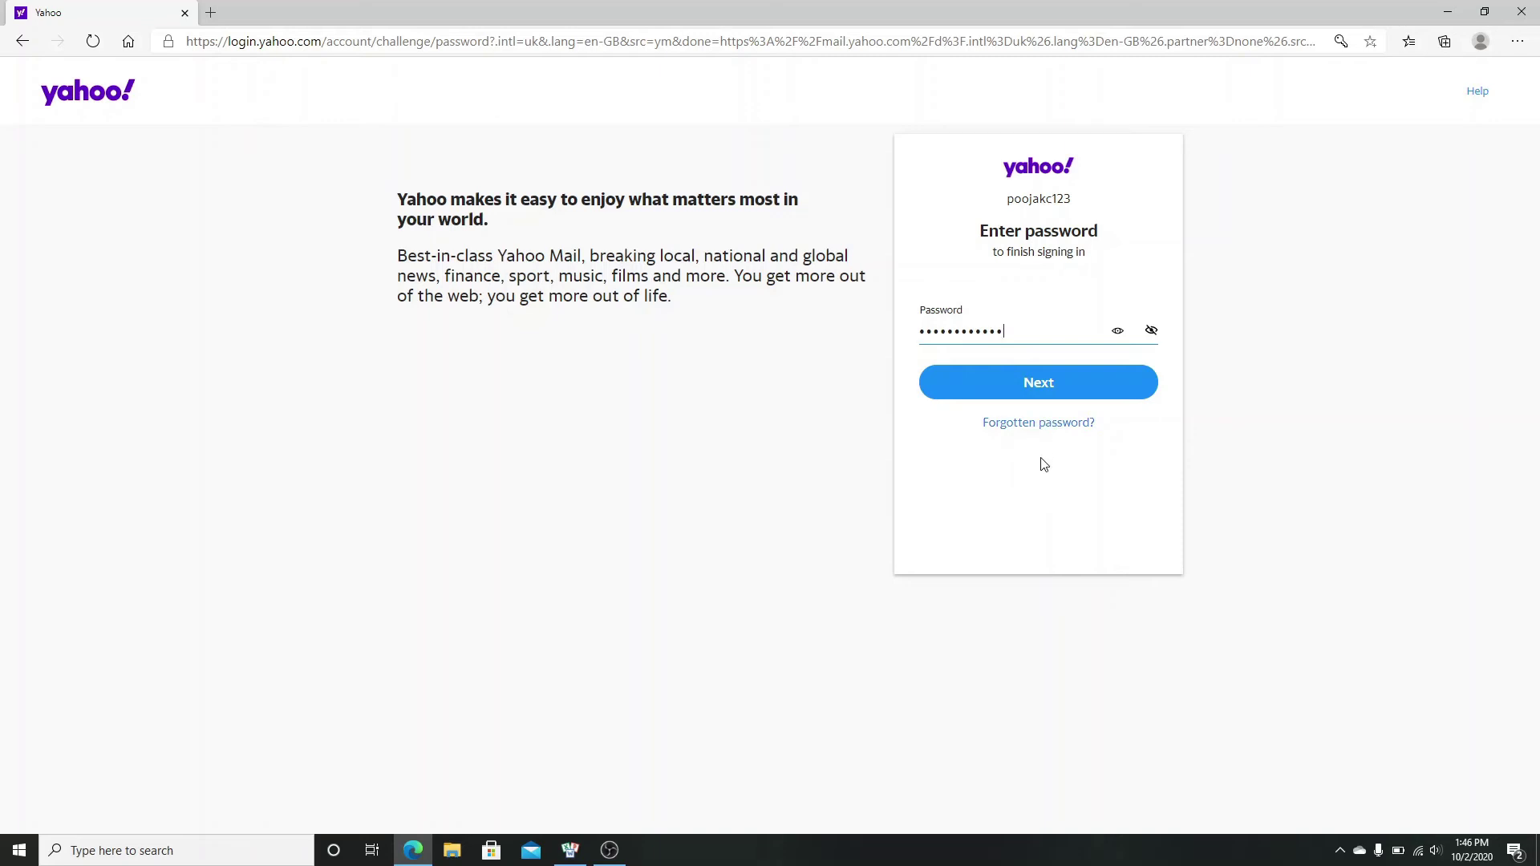
# - Submit the password to open the Yahoo Mail inbox
pyautogui.click(1037, 386)
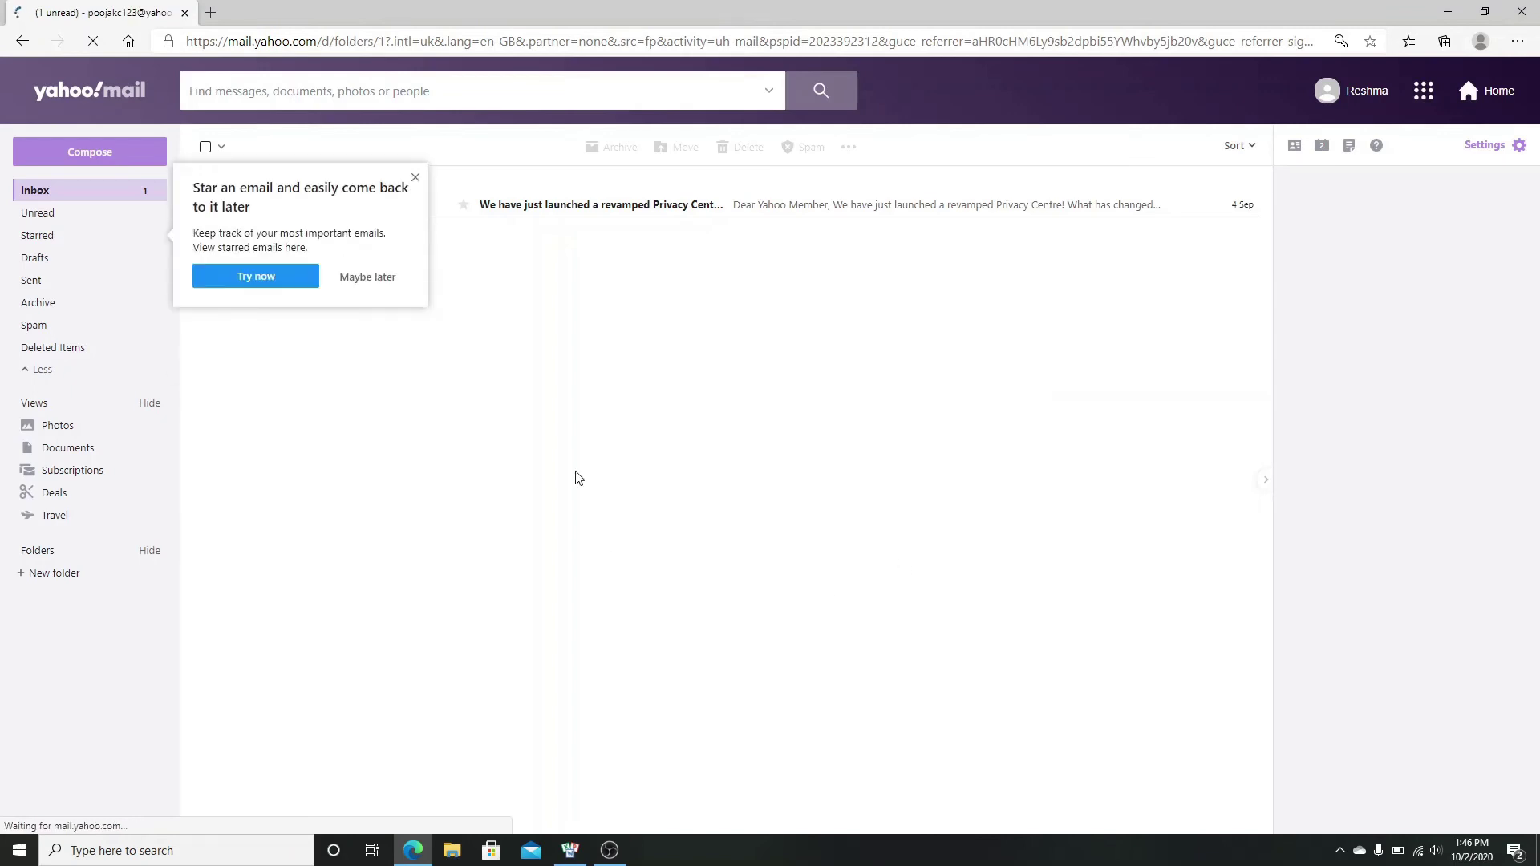